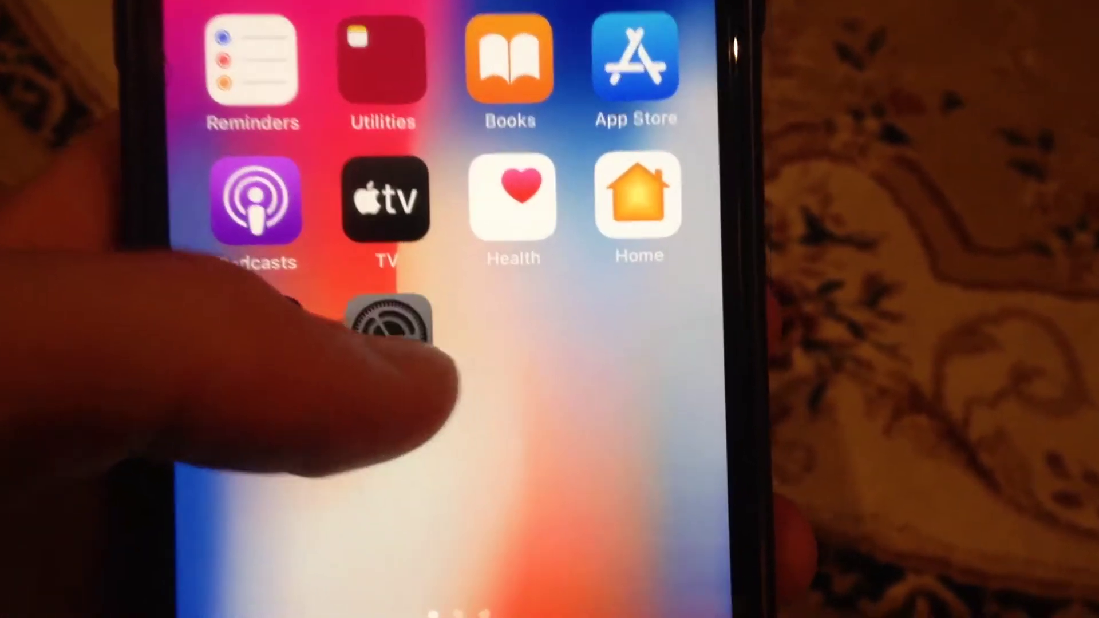
Navigate Settings > General > Software Update, showing iOS 15 stuck on Update Requested.
{"action": "left_click", "coordinate": [392, 324]}
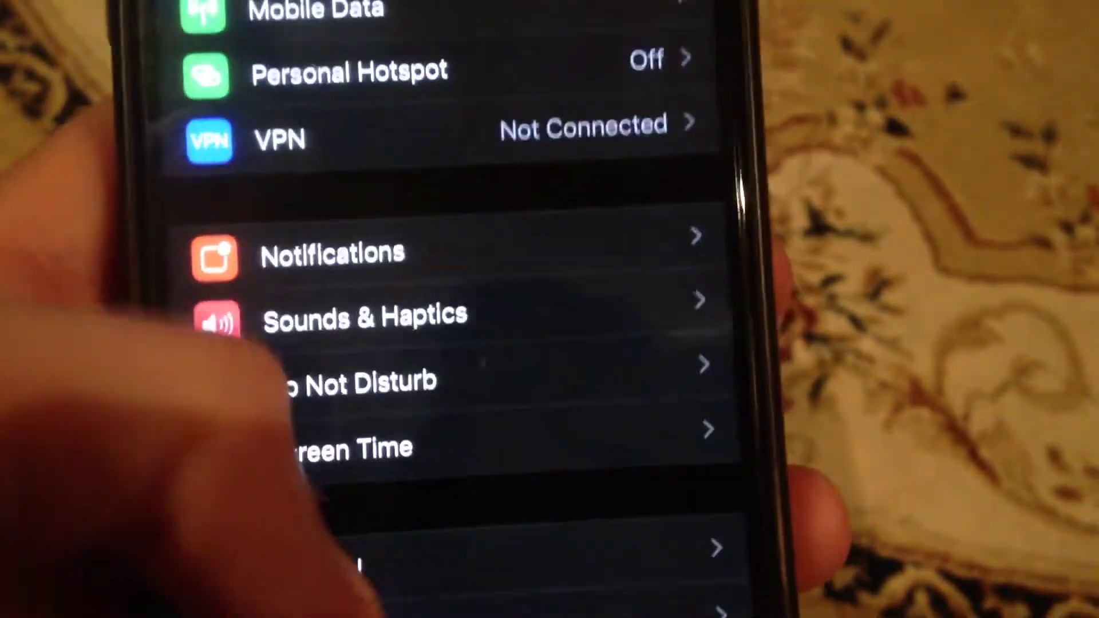
{"action": "left_click", "coordinate": [327, 558]}
{"action": "scroll", "coordinate": [344, 344], "scroll_direction": "up", "scroll_amount": 5}
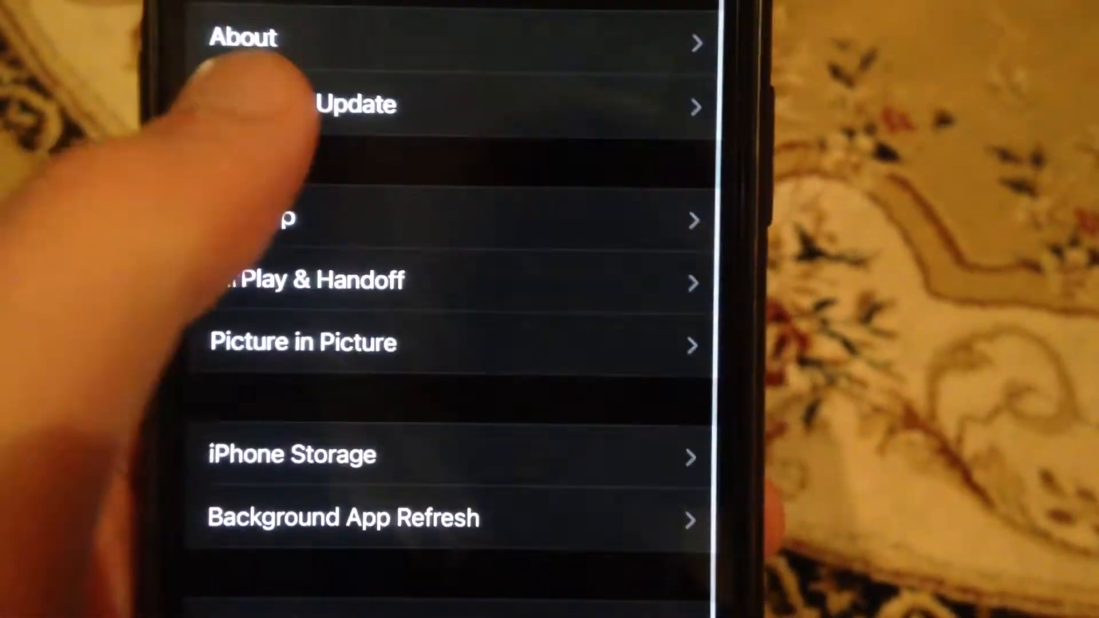
{"action": "left_click", "coordinate": [284, 103]}
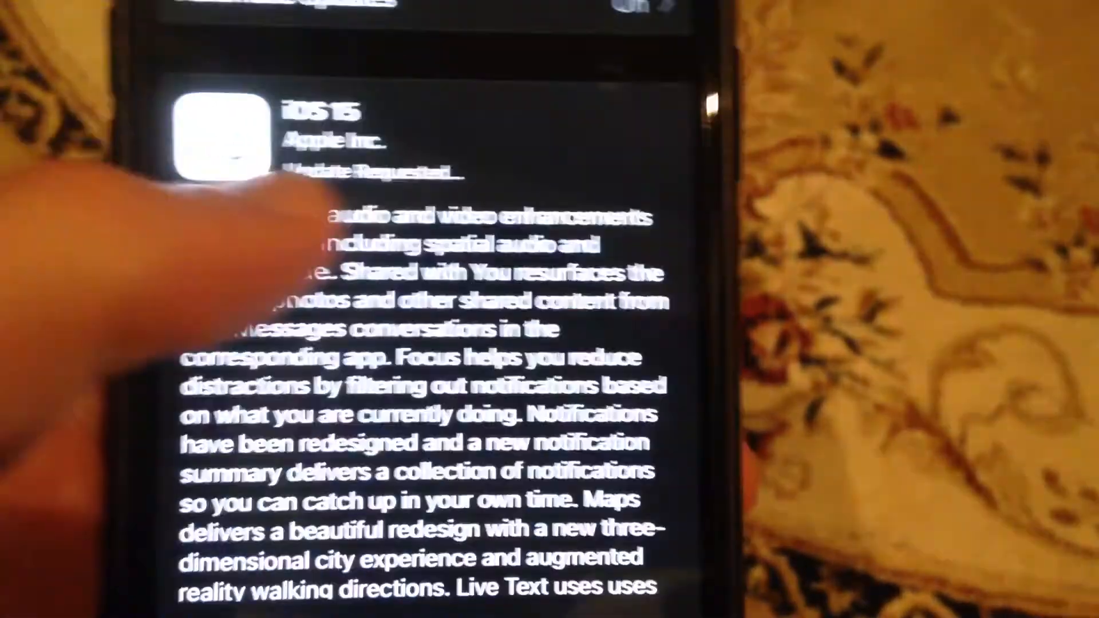